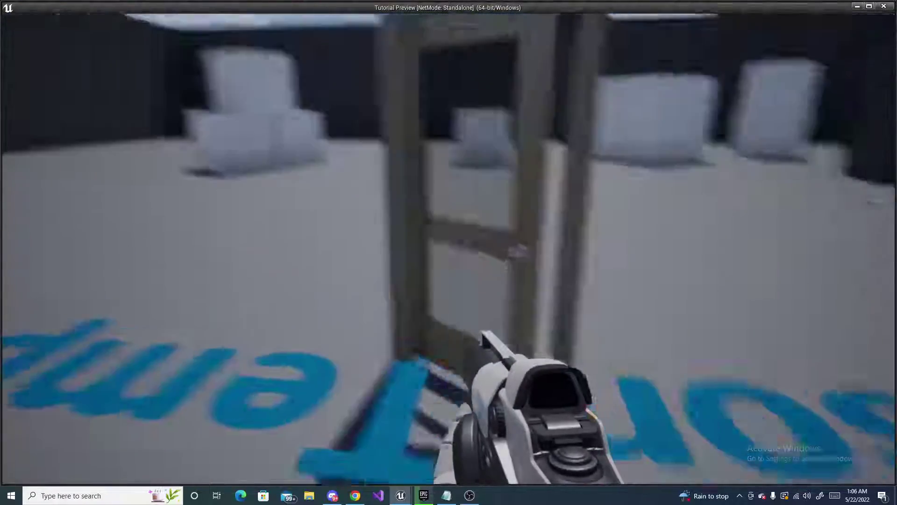
# Walk through the door in the game preview and back to examine how it swings when pushed.
pyautogui.press('w')
pyautogui.press('s')
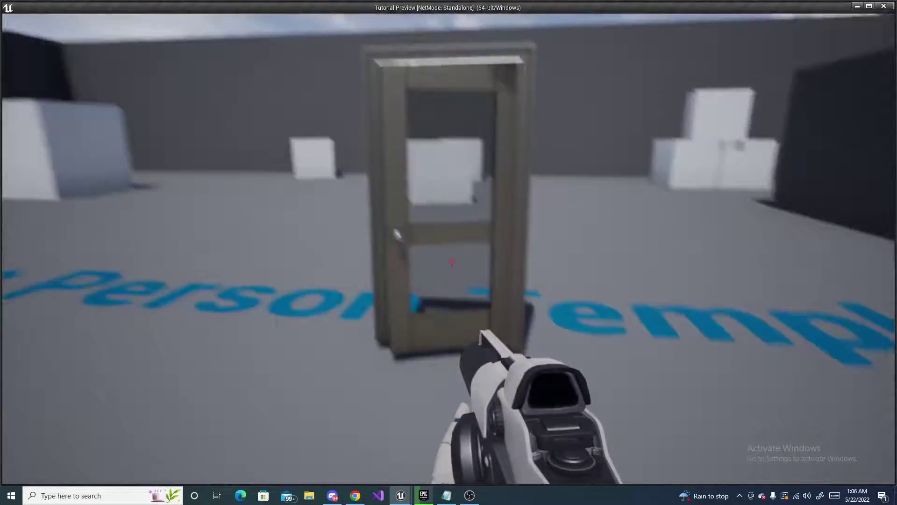
pyautogui.press('w')
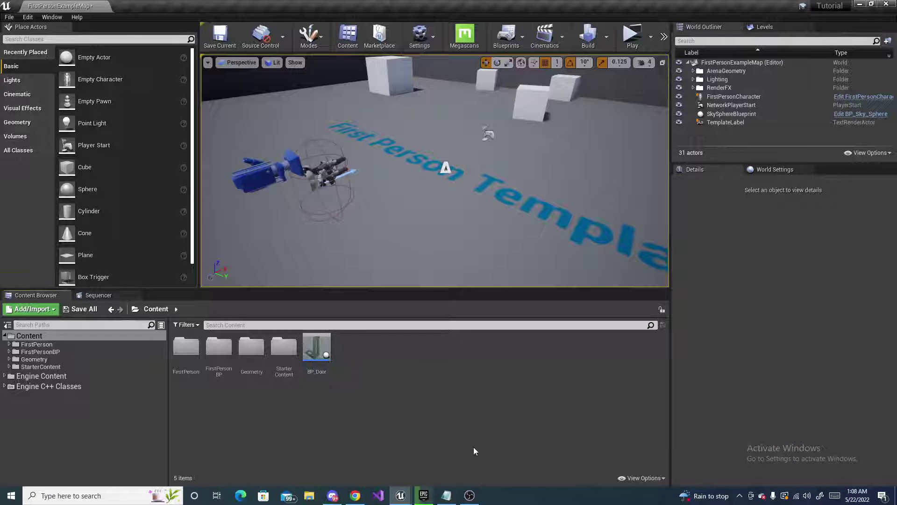
# Open the BP_Door blueprint in its viewport and inspect the Door and Frame components.
pyautogui.doubleClick(322, 360)
pyautogui.click(211, 70)
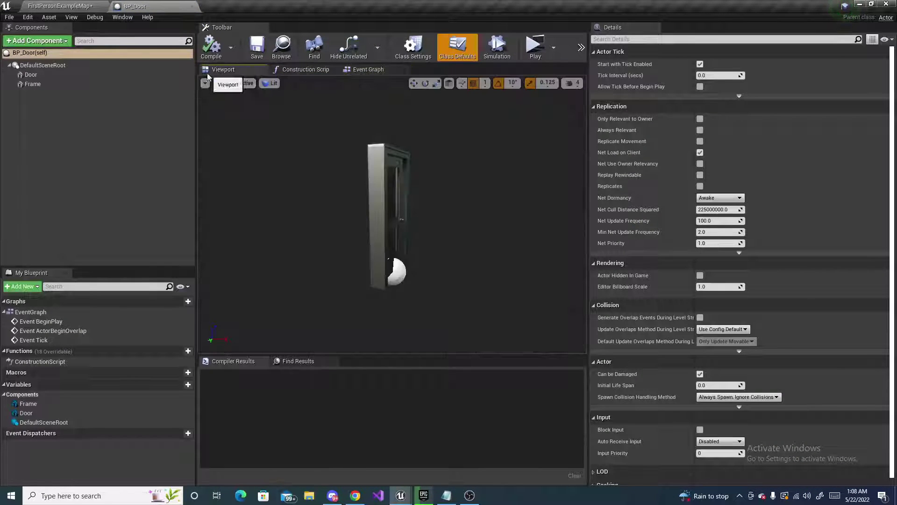
pyautogui.moveTo(426, 254); pyautogui.dragTo(368, 236)
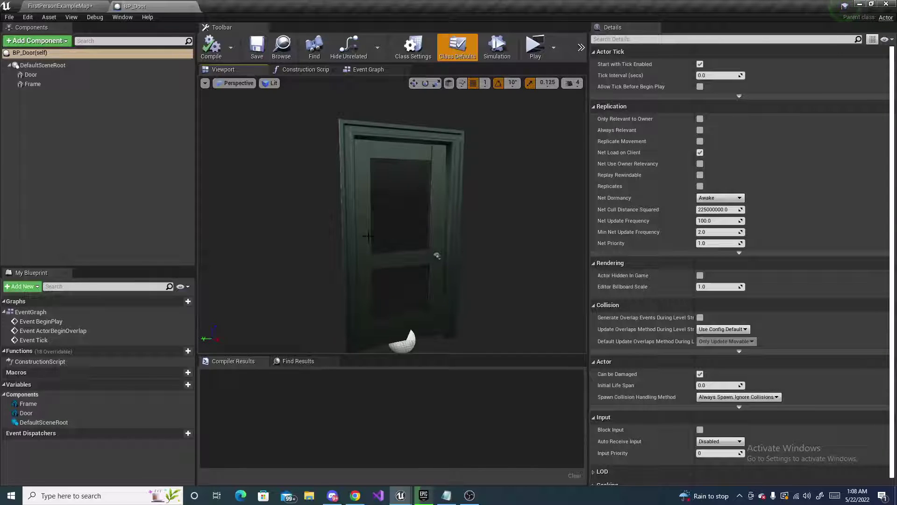
pyautogui.click(55, 75)
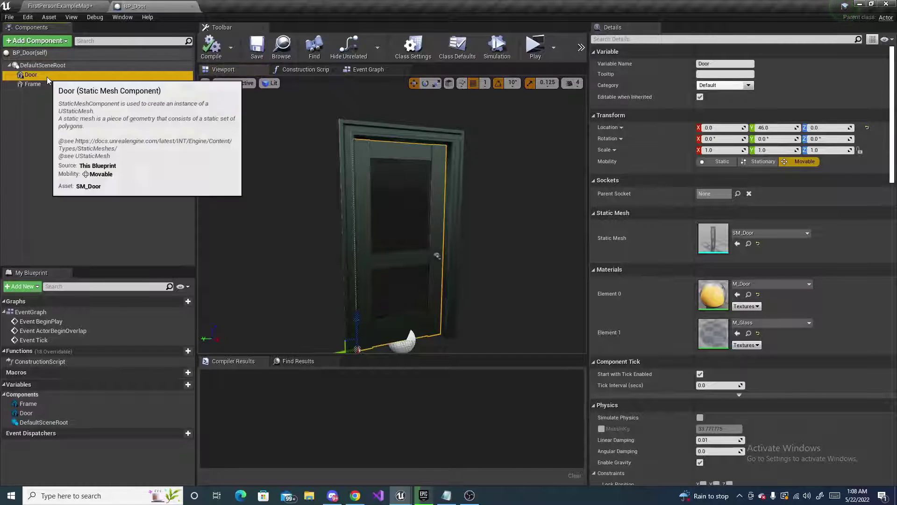
pyautogui.click(52, 84)
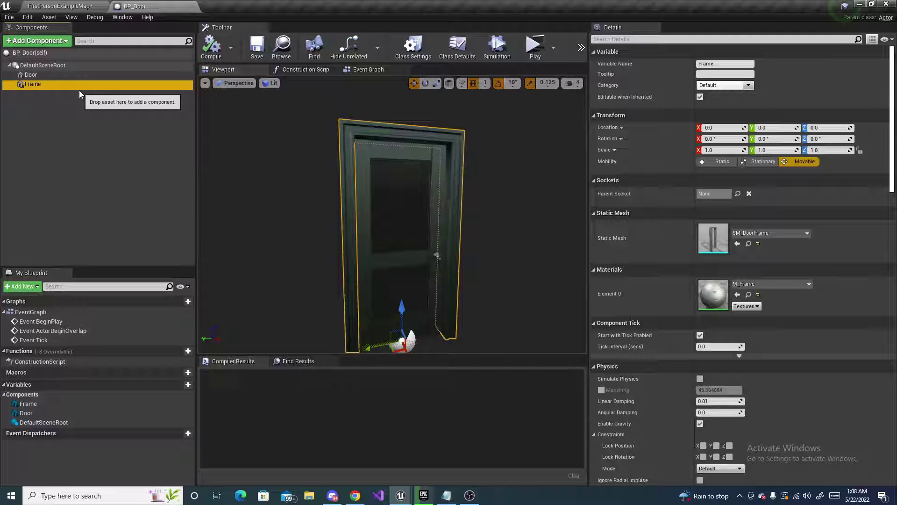
pyautogui.moveTo(476, 207)
pyautogui.mouseDown(button='right')
pyautogui.moveTo(516, 209)
pyautogui.moveTo(476, 208)
pyautogui.mouseUp(button='right')
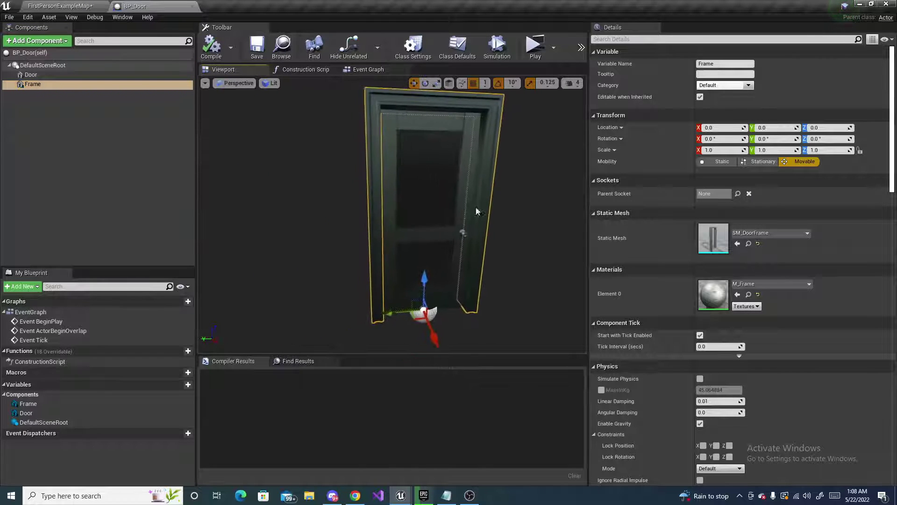
pyautogui.scroll(-3, 395, 249)
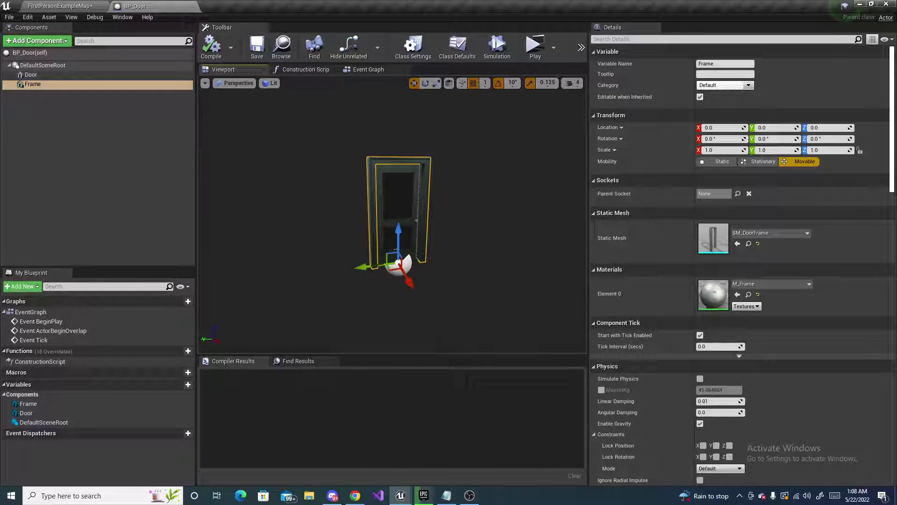
# Enable Simulate Physics on the Door component.
pyautogui.click(49, 75)
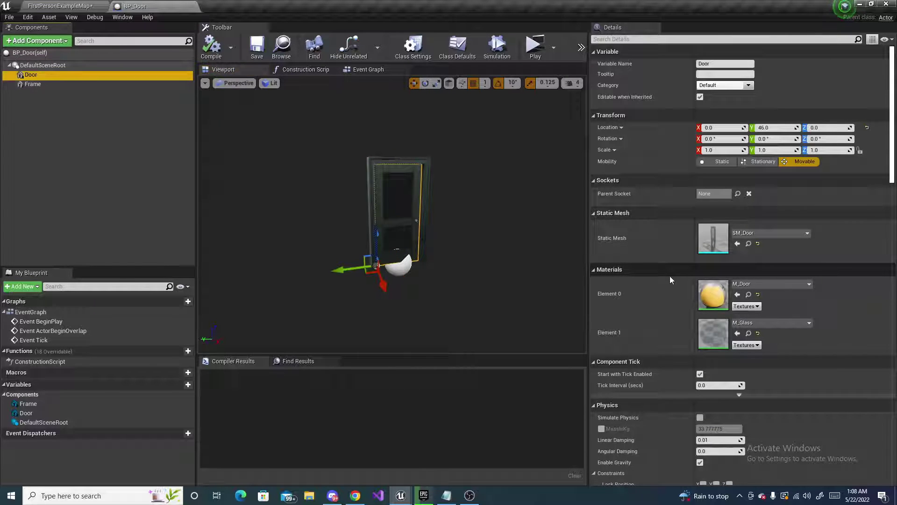
pyautogui.scroll(-2, 669, 276)
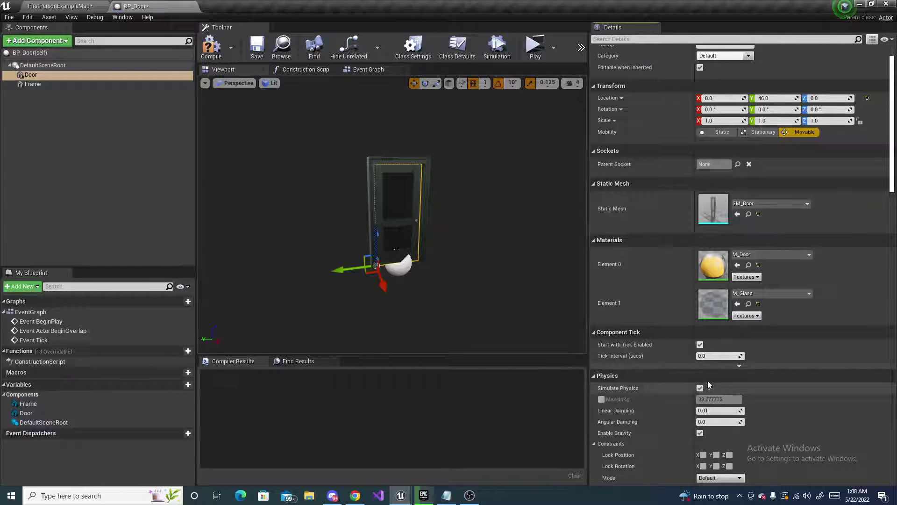
pyautogui.scroll(-3, 693, 405)
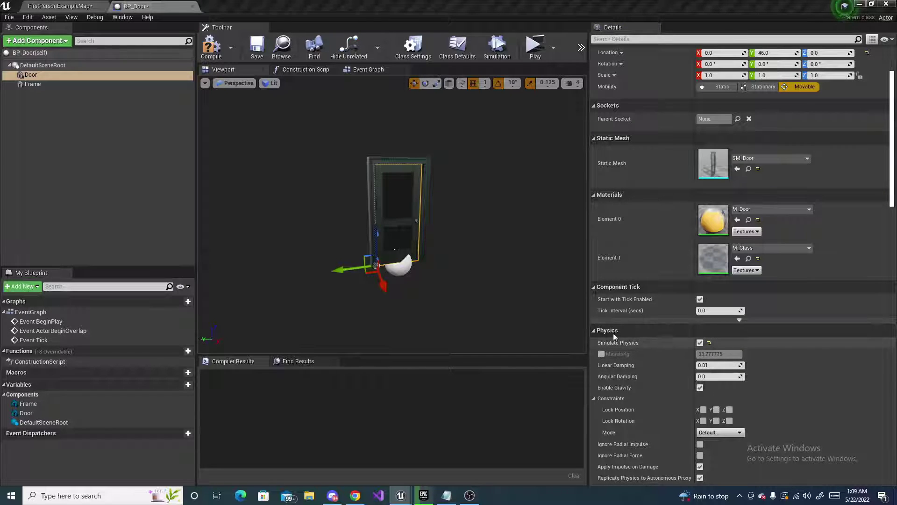
# Add a Physics Constraint component under DefaultSceneRoot.
pyautogui.click(51, 40)
pyautogui.click(52, 40)
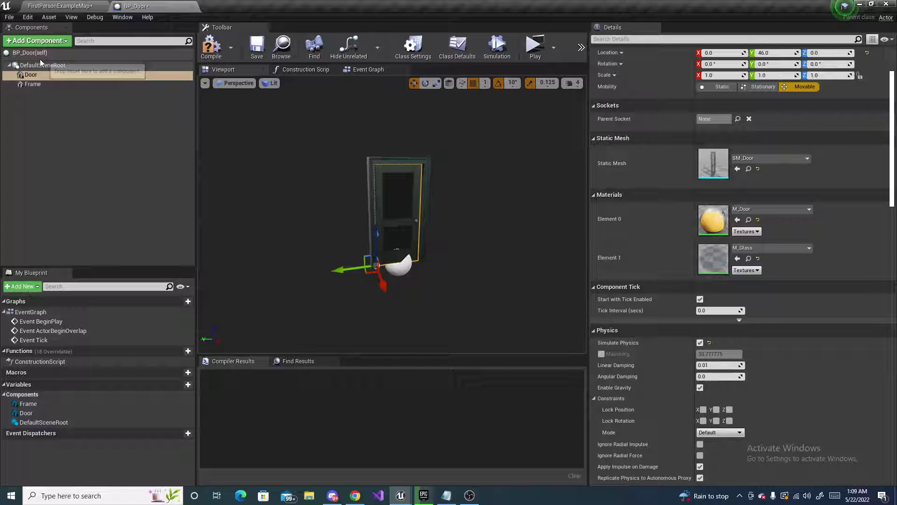
pyautogui.click(42, 66)
pyautogui.click(43, 41)
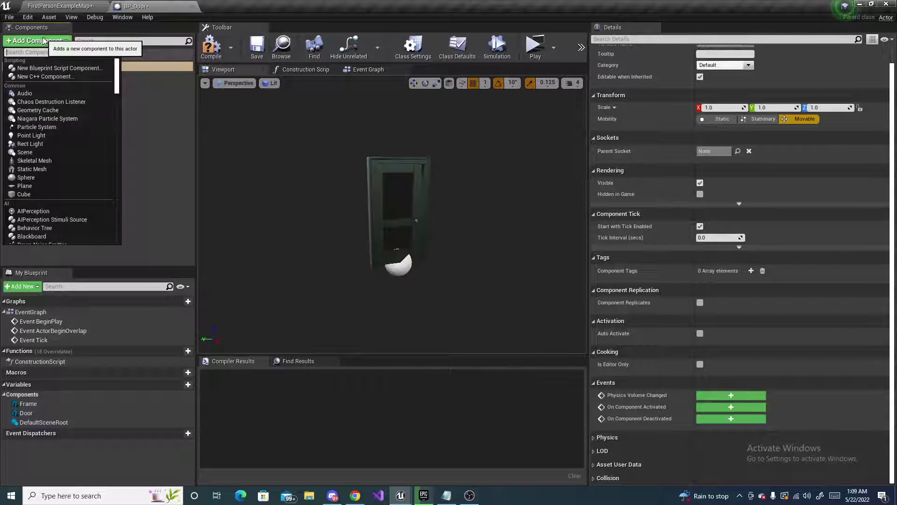
pyautogui.write('physi')
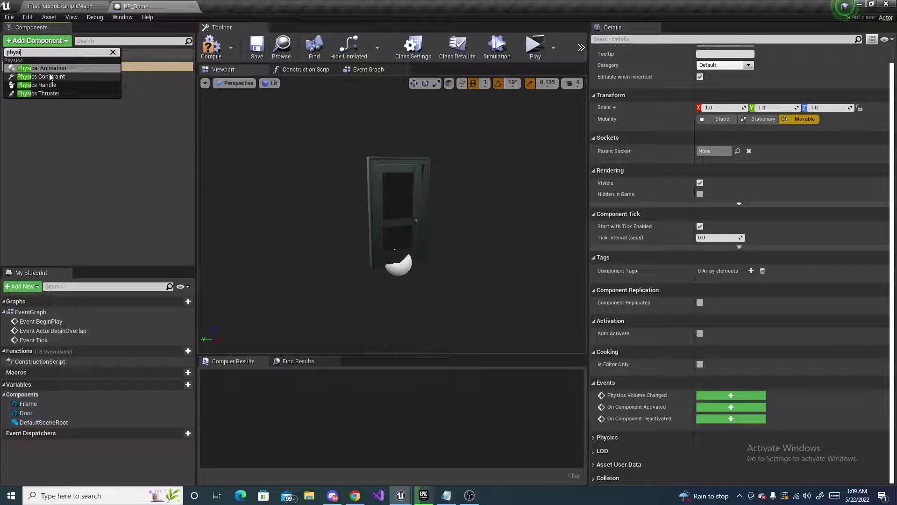
pyautogui.click(41, 76)
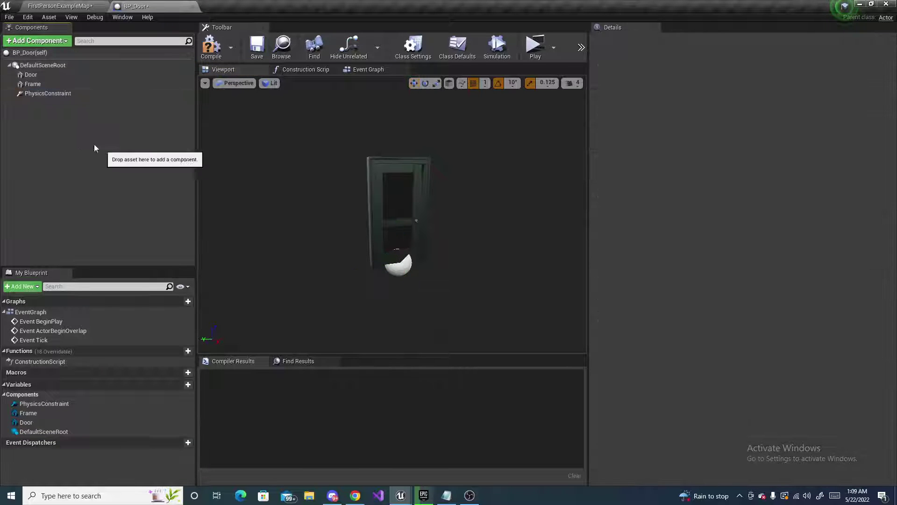
# Set the PhysicsConstraint's angular limits to Limited for Swing 1 Motion and Locked for Swing 2 Motion and Twist Motion.
pyautogui.click(61, 94)
pyautogui.scroll(-3, 663, 268)
pyautogui.scroll(-3, 663, 269)
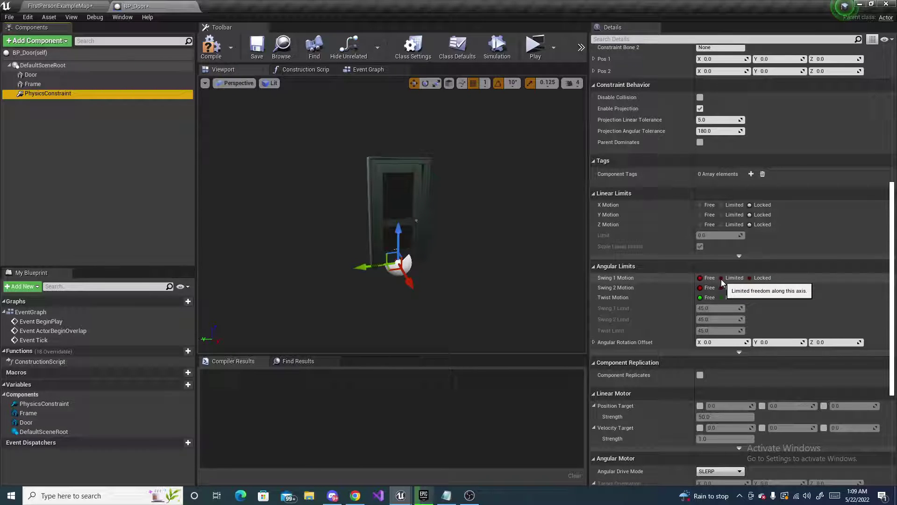
pyautogui.click(750, 288)
pyautogui.click(749, 297)
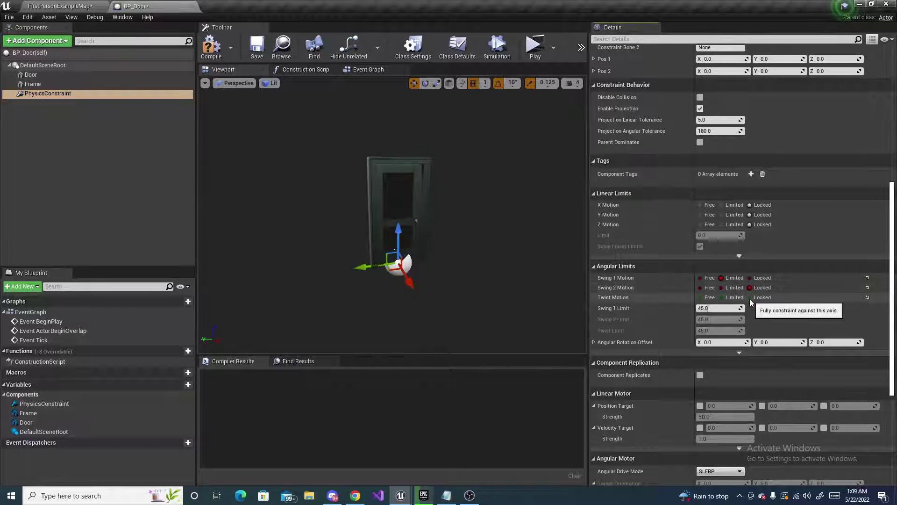
# Rotate the physics constraint about -90 degrees around the Z axis so its swing arc points along the door.
pyautogui.press('f')
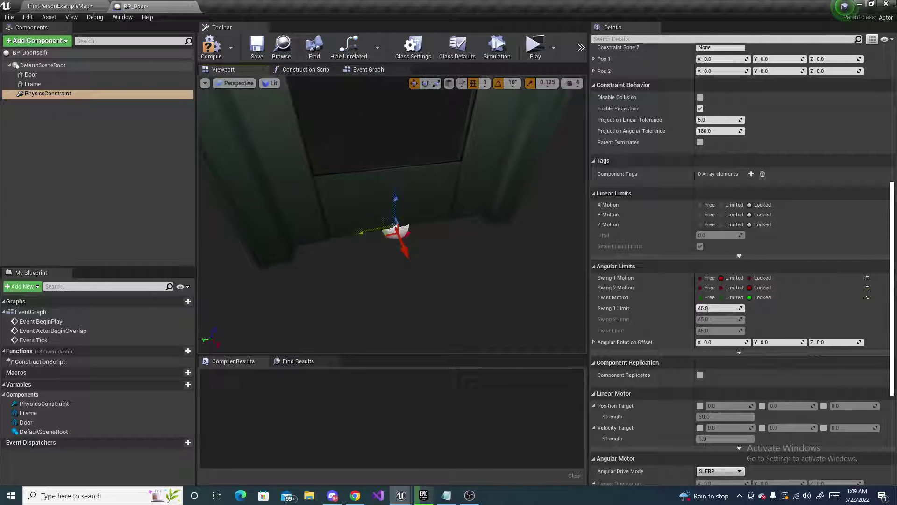
pyautogui.moveTo(465, 237); pyautogui.dragTo(396, 242, button='right')
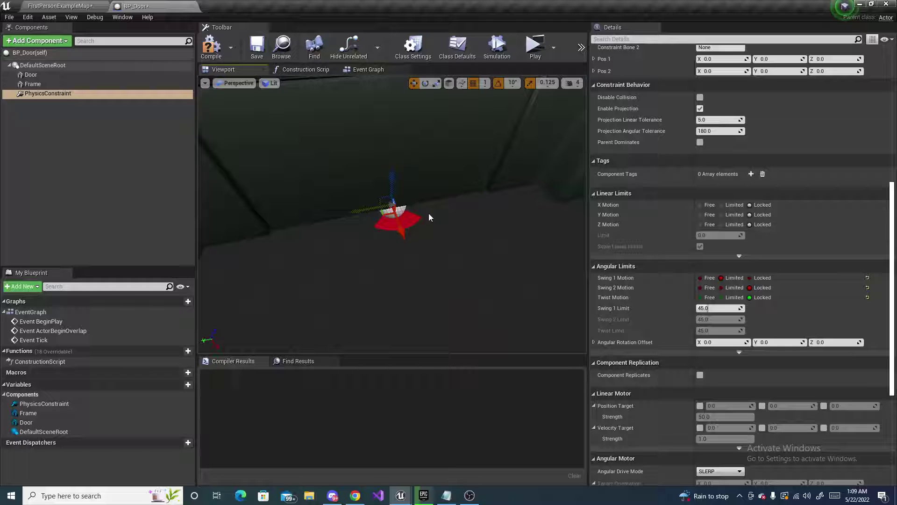
pyautogui.moveTo(450, 222)
pyautogui.mouseDown(button='right')
pyautogui.moveTo(404, 222)
pyautogui.moveTo(439, 228)
pyautogui.mouseUp(button='right')
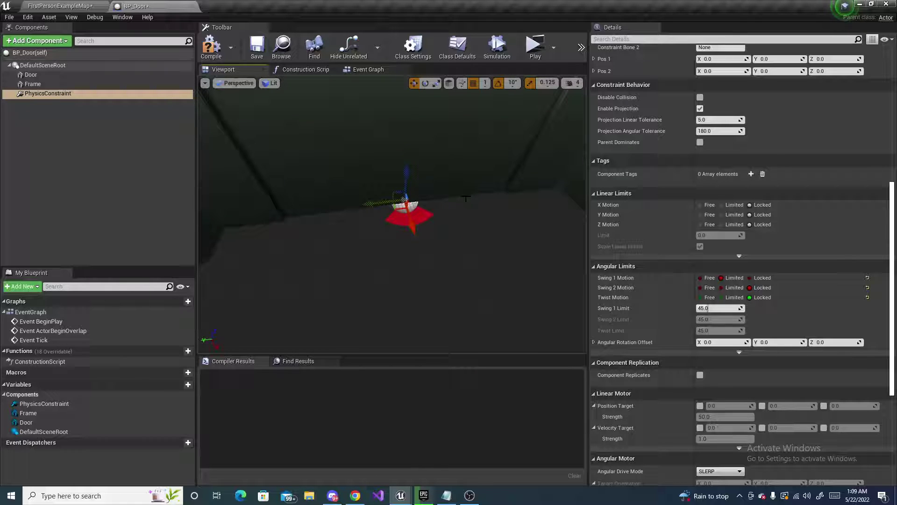
pyautogui.keyDown('alt'); pyautogui.moveTo(407, 276); pyautogui.dragTo(418, 262); pyautogui.keyUp('alt')
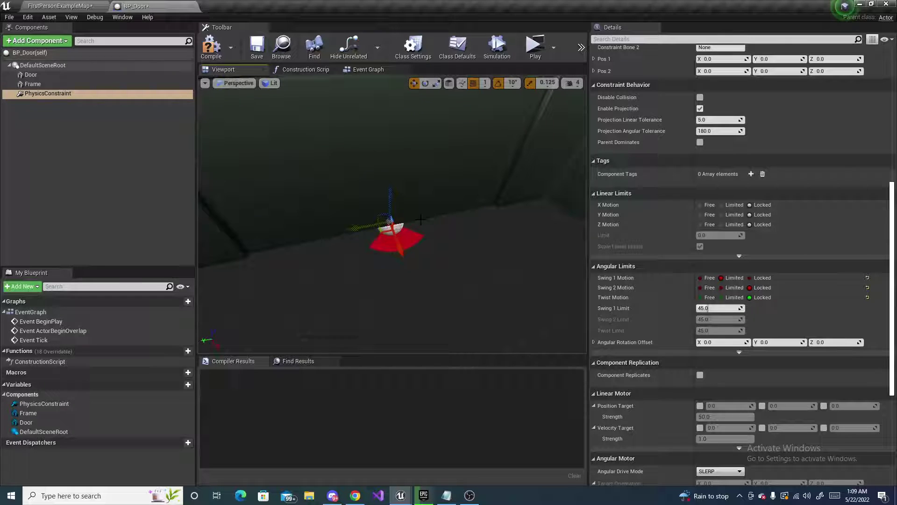
pyautogui.press('e')
pyautogui.moveTo(364, 256); pyautogui.dragTo(362, 253)
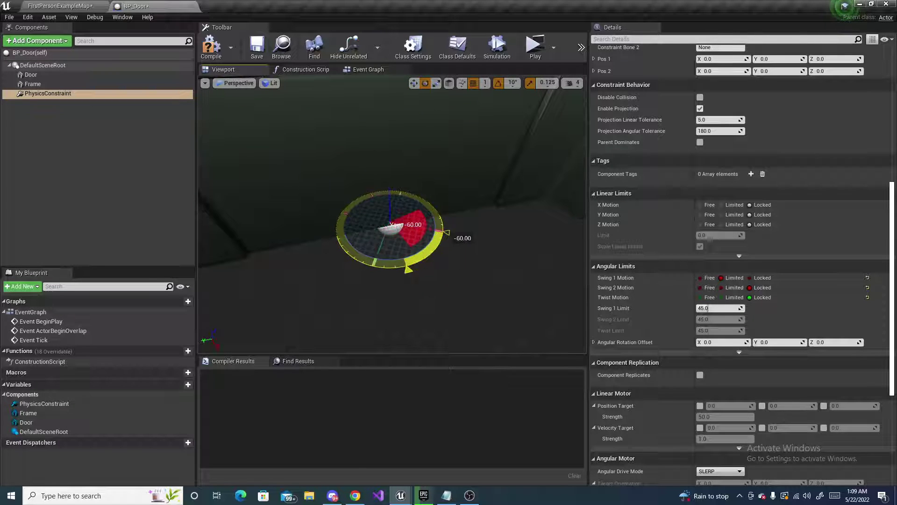
pyautogui.moveTo(439, 213); pyautogui.dragTo(442, 212)
# Move the physics constraint to the door's hinge-side bottom corner at about Y 49 and set its Swing 1 Limit to 90.
pyautogui.press('s')
pyautogui.moveTo(467, 253); pyautogui.dragTo(504, 202, button='right')
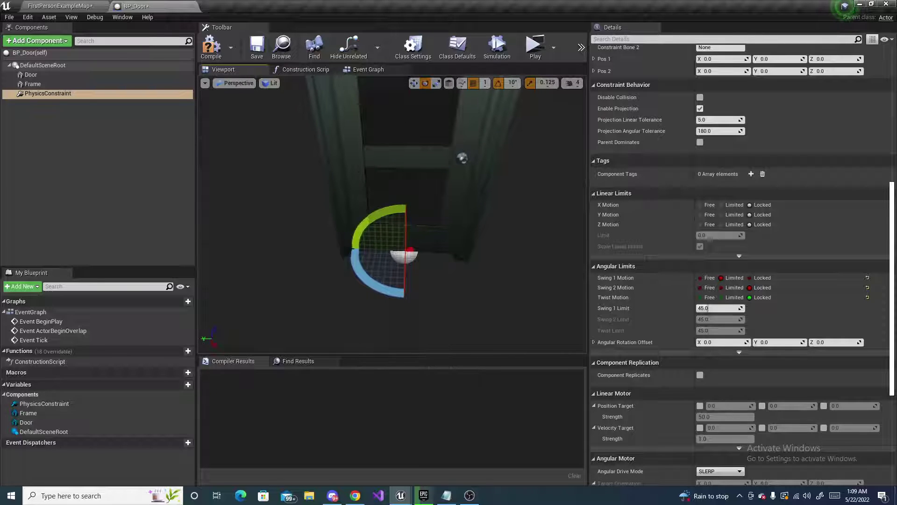
pyautogui.press('w')
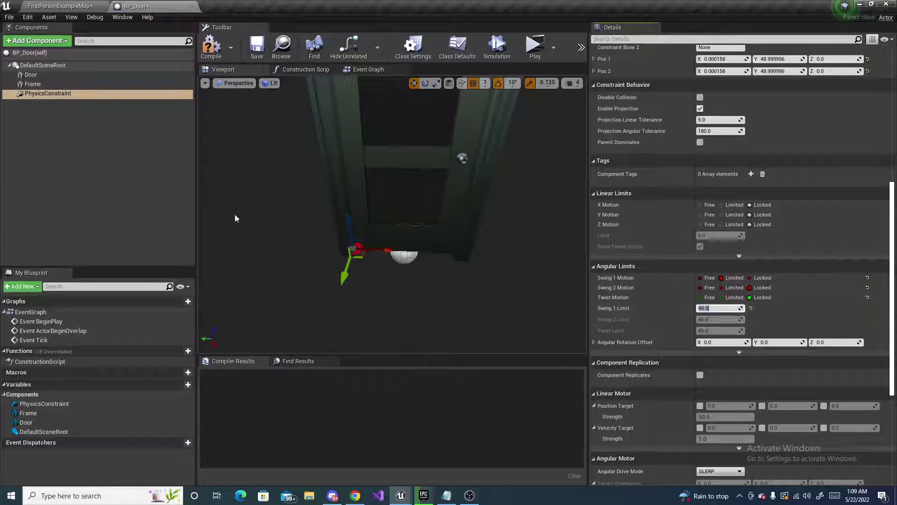
pyautogui.moveTo(396, 189); pyautogui.dragTo(432, 206, button='right')
pyautogui.press('w')
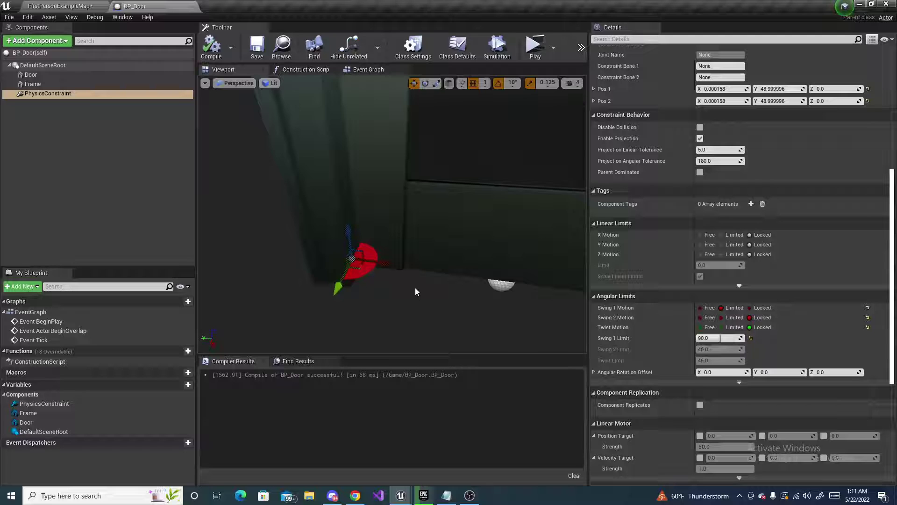
# Set the constraint's Component Name 1 to Door.
pyautogui.moveTo(417, 291); pyautogui.dragTo(390, 289, button='right')
pyautogui.scroll(3, 685, 219)
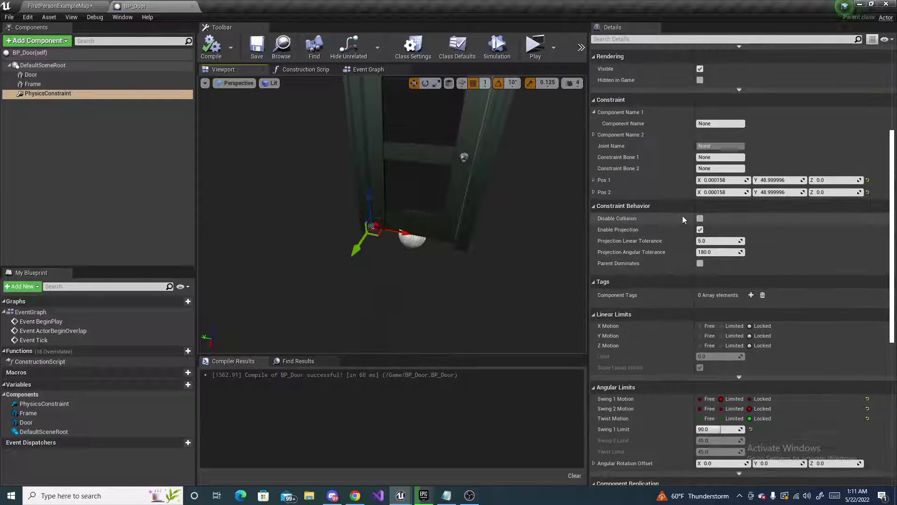
pyautogui.scroll(4, 683, 218)
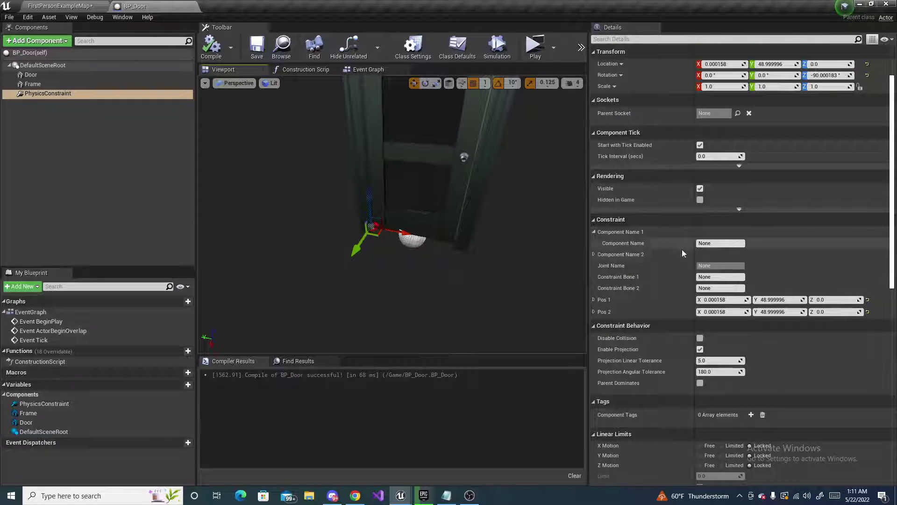
pyautogui.moveTo(293, 242); pyautogui.dragTo(310, 203, button='right')
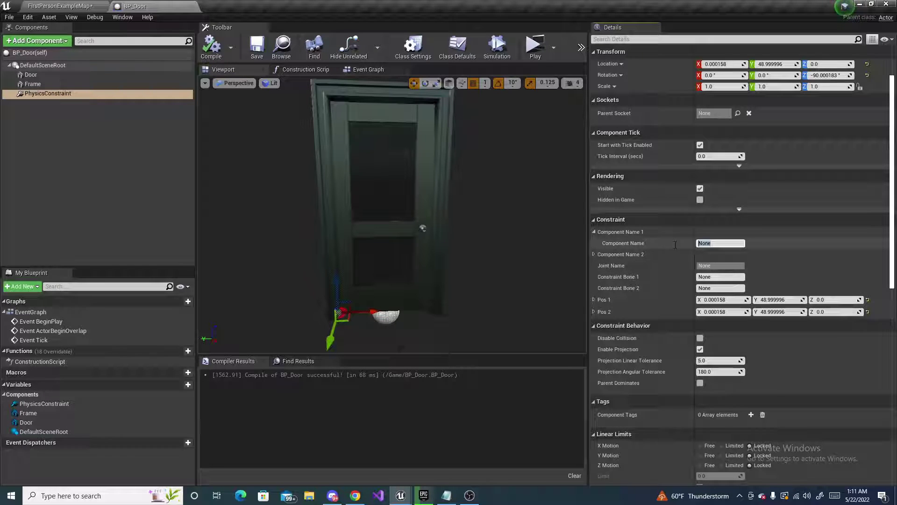
pyautogui.press('BackSpace')
pyautogui.write('Door')
pyautogui.press('Return')
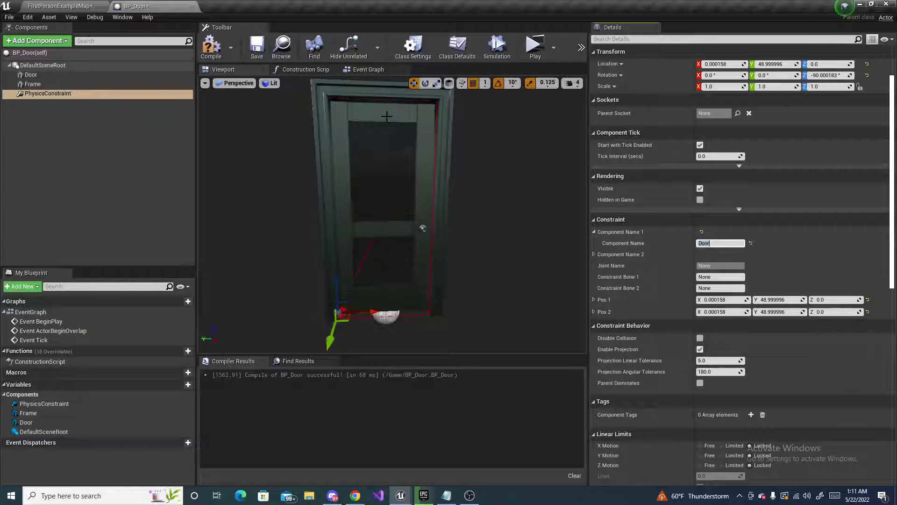
# Check the Door component against the constraint's target and save the BP_Door blueprint.
pyautogui.moveTo(386, 116); pyautogui.dragTo(236, 147, button='right')
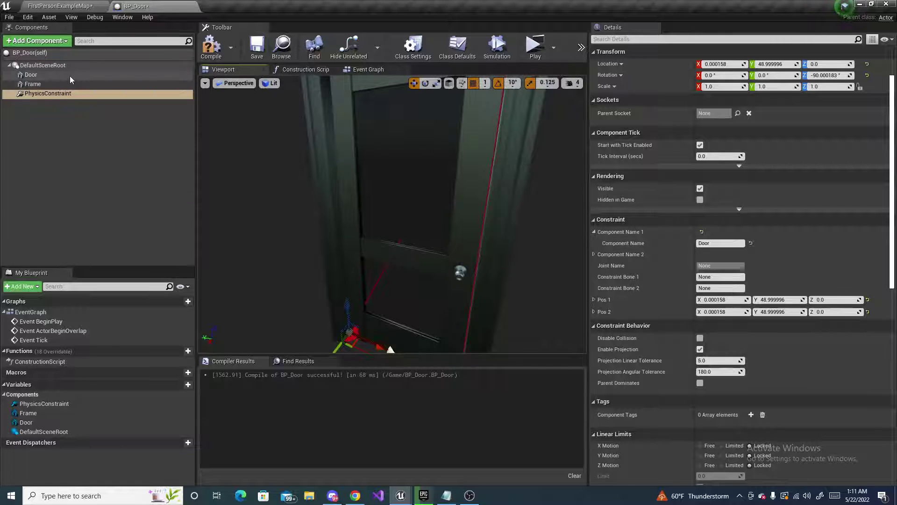
pyautogui.click(51, 75)
pyautogui.moveTo(280, 154); pyautogui.dragTo(299, 141, button='right')
pyautogui.click(43, 77)
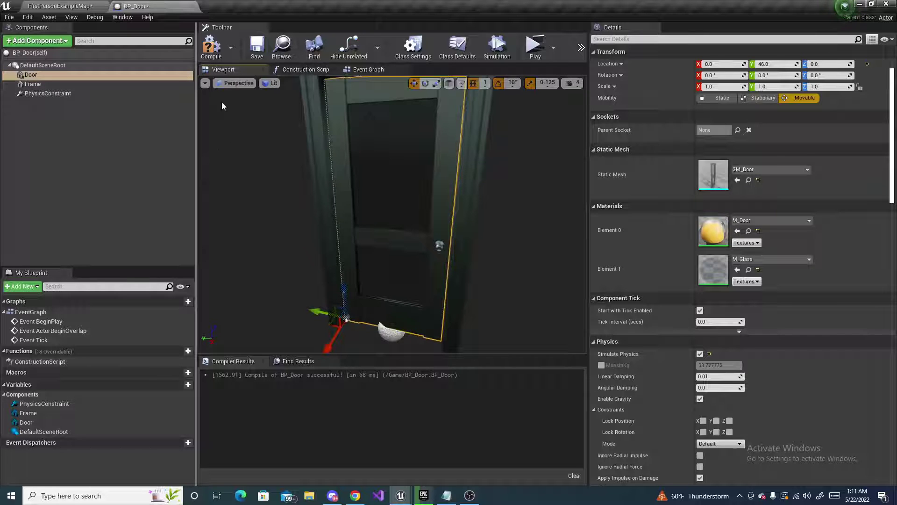
pyautogui.click(257, 45)
# Place BP_Door in FirstPersonExampleMap and play-test it by walking through the door from both sides.
pyautogui.click(60, 6)
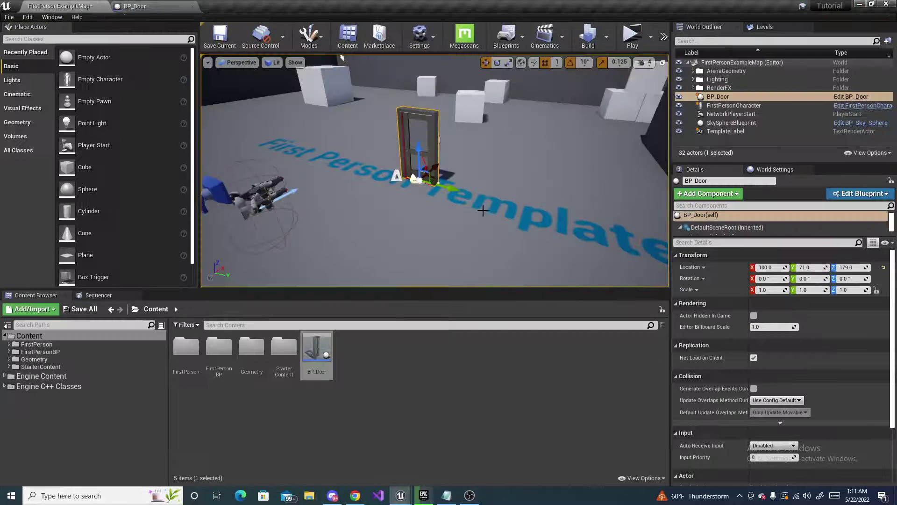
pyautogui.click(632, 37)
pyautogui.press('w')
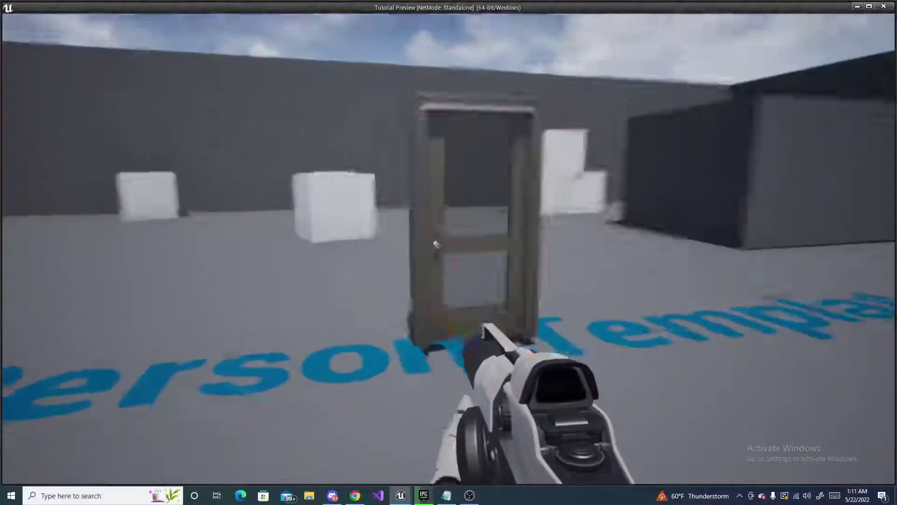
pyautogui.press('s')
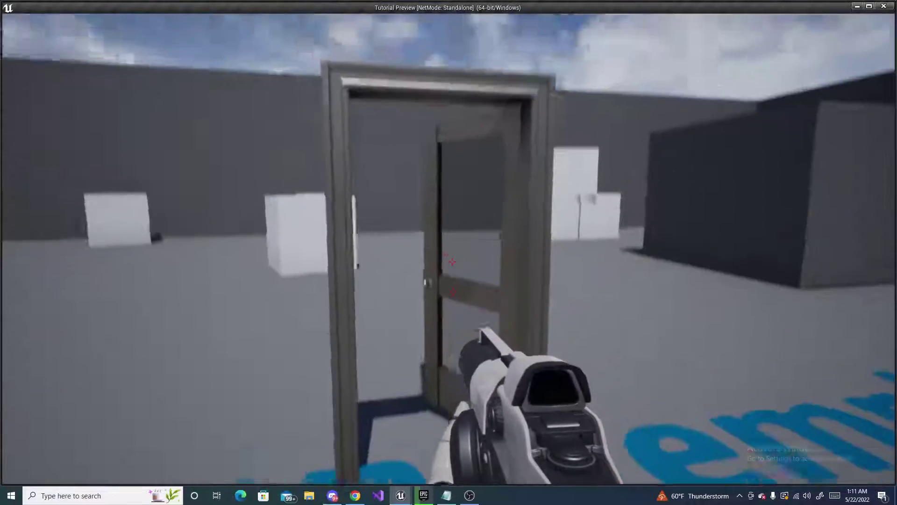
pyautogui.press('w')
pyautogui.press('w')
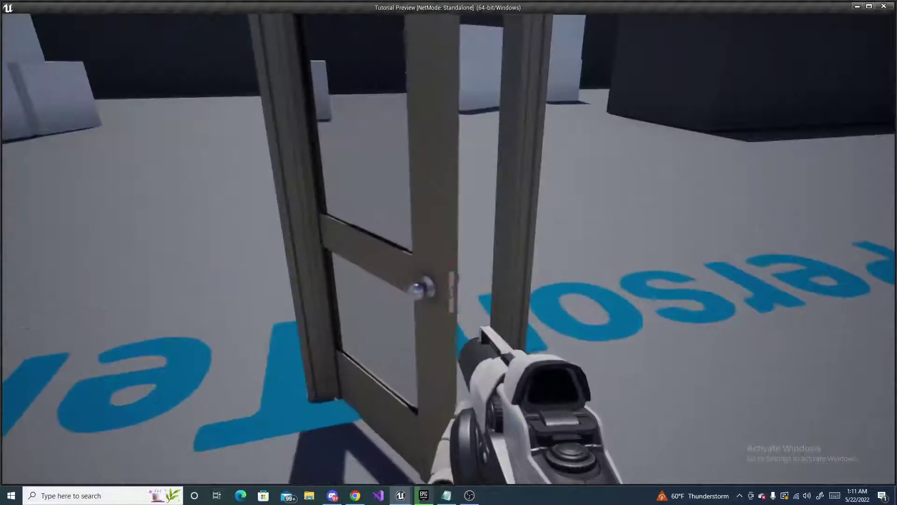
# Push the door back and forth from both sides of the frame and end the play-test.
pyautogui.press('s')
pyautogui.press('d')
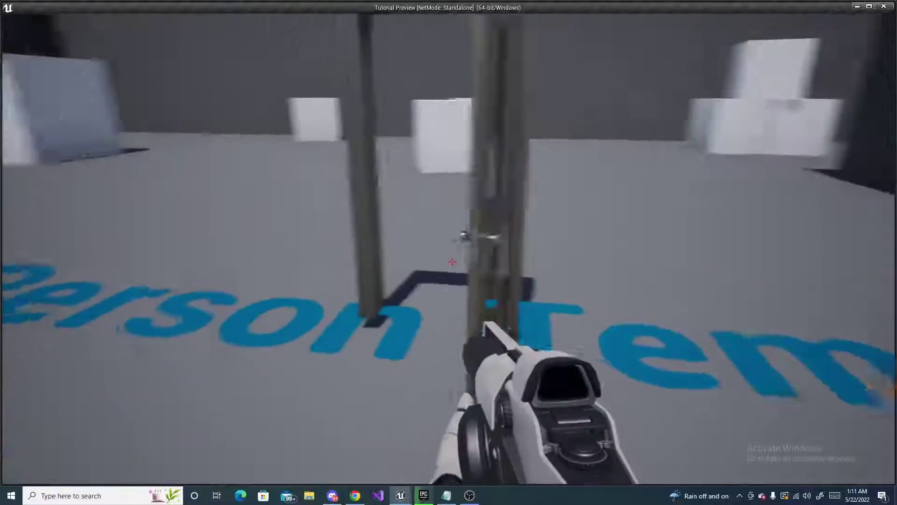
pyautogui.press('w')
pyautogui.press('a')
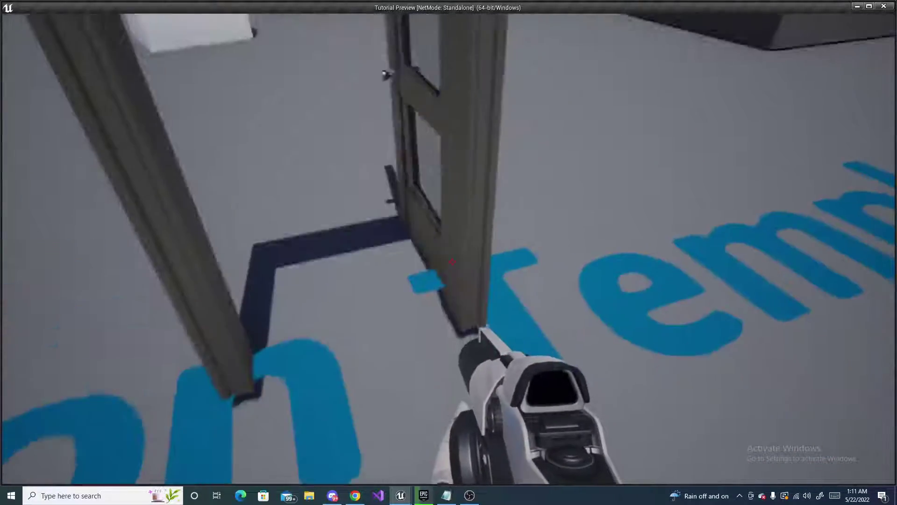
pyautogui.press('w')
pyautogui.press('s')
pyautogui.press('w')
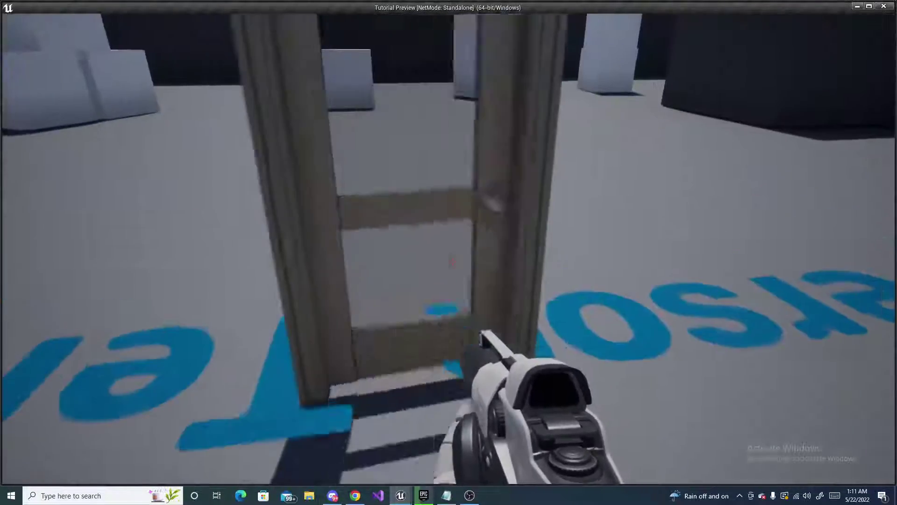
pyautogui.press('Escape')
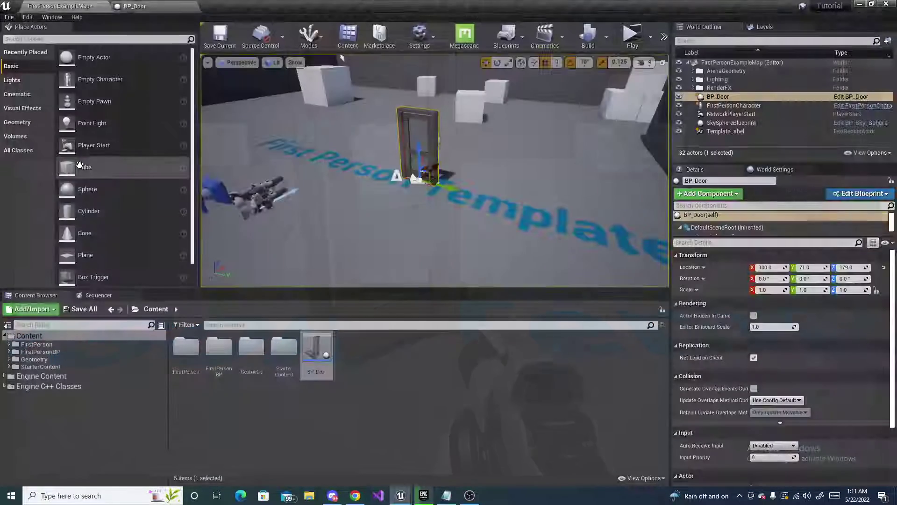
# Set BP_Door's physics constraint to the Twist and Swing angular drive mode with the Swing target orientation drive enabled, and compile and save the blueprint.
pyautogui.doubleClick(322, 351)
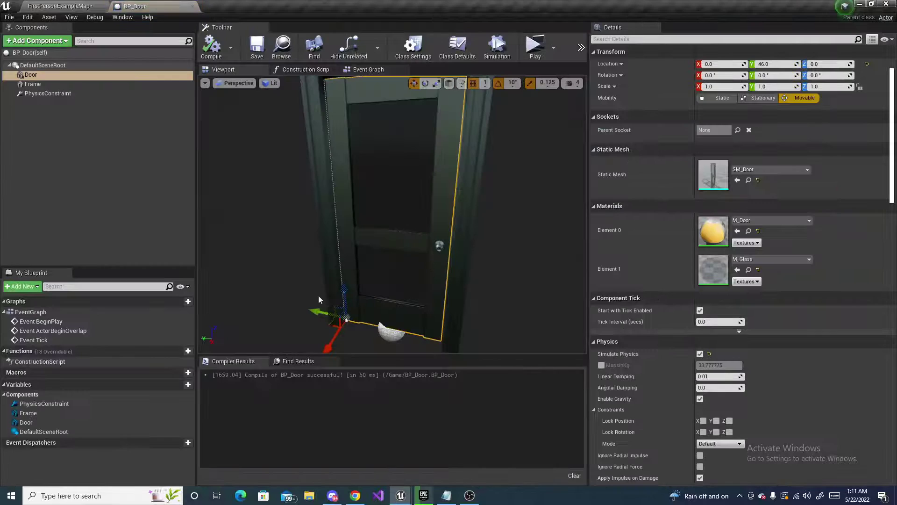
pyautogui.click(70, 94)
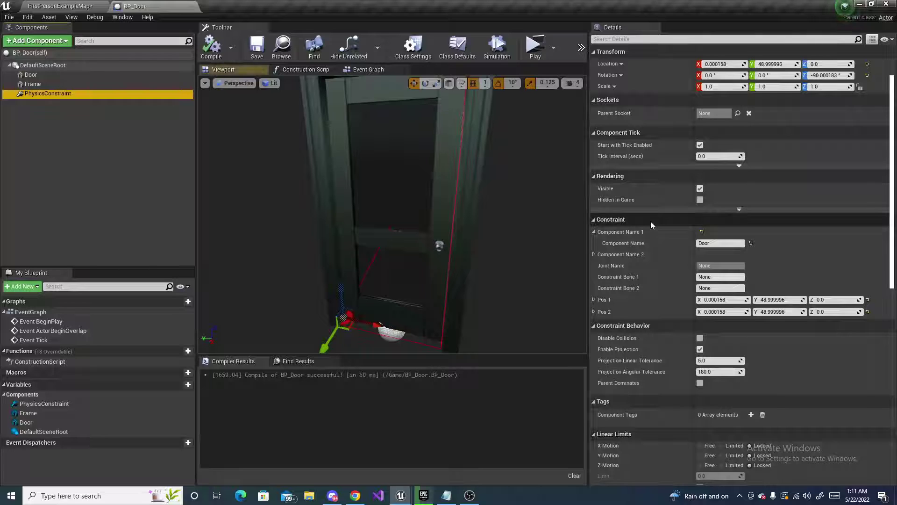
pyautogui.scroll(-3, 652, 225)
pyautogui.scroll(-10, 651, 225)
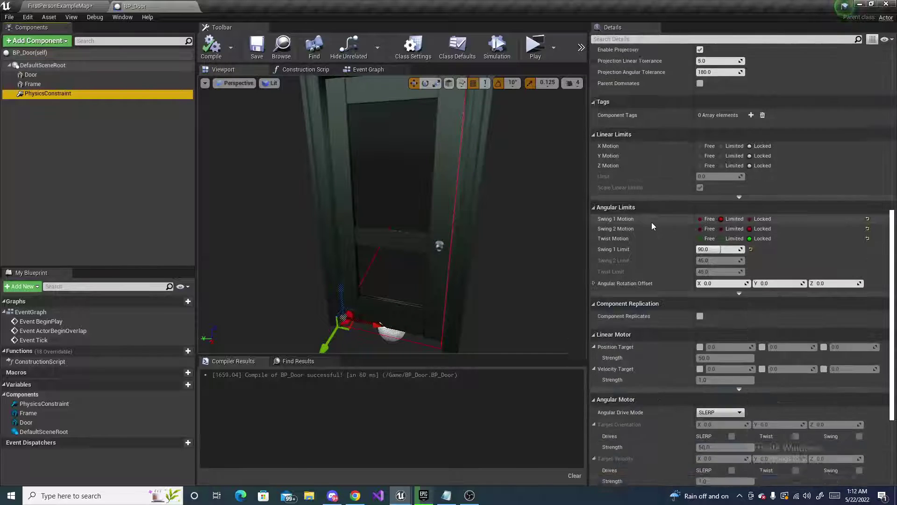
pyautogui.scroll(-2, 651, 227)
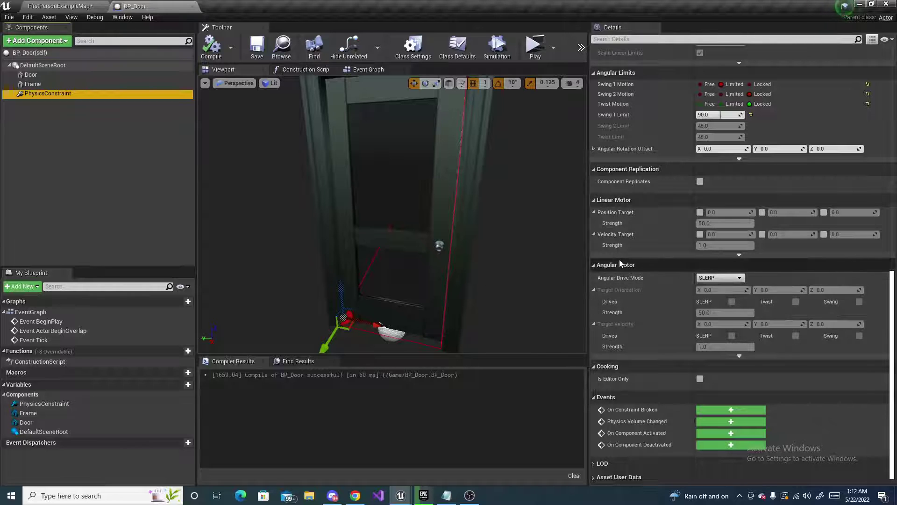
pyautogui.click(715, 278)
pyautogui.click(716, 291)
pyautogui.scroll(-1, 657, 322)
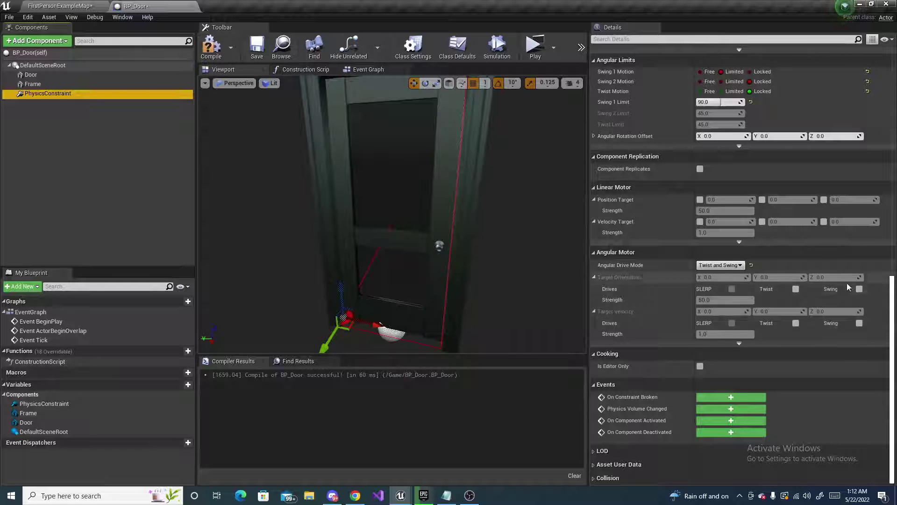
pyautogui.click(860, 289)
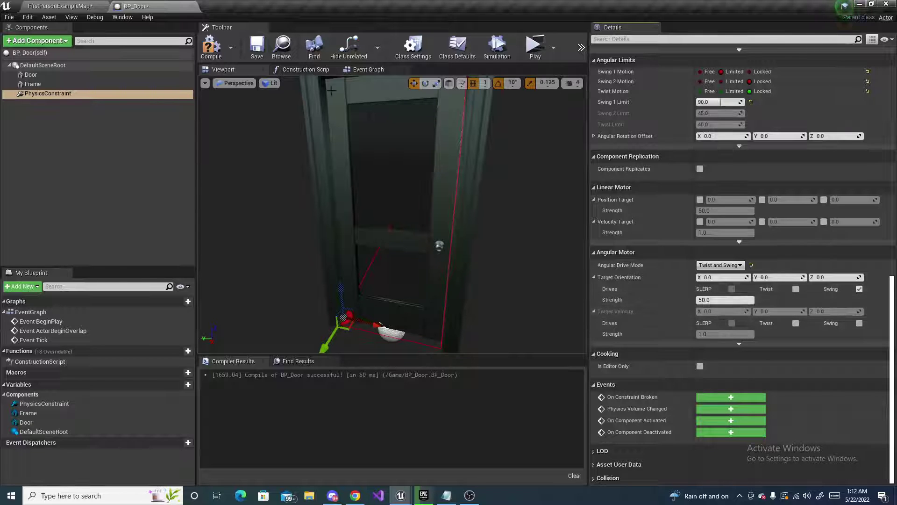
pyautogui.click(211, 46)
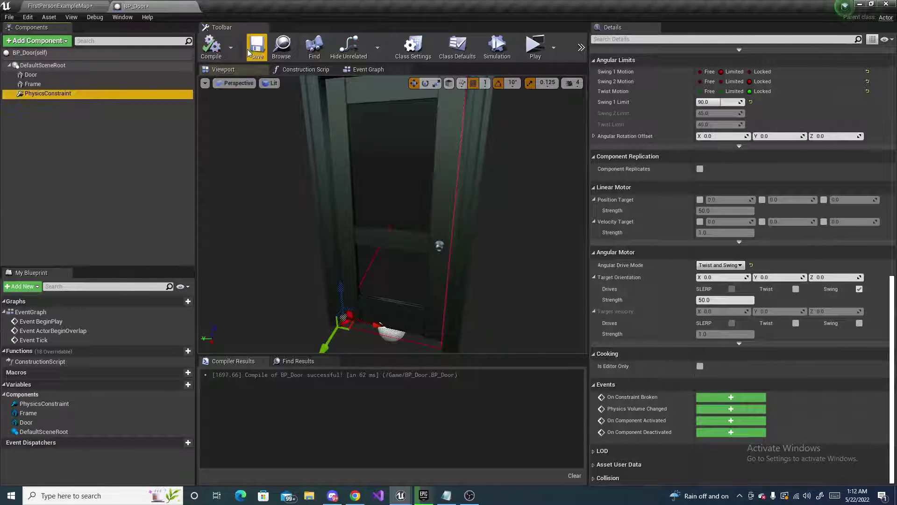
# Play-test FirstPersonExampleMap by pushing the door from both sides to check how the swing drive returns it, and end the session.
pyautogui.click(65, 6)
pyautogui.press('f')
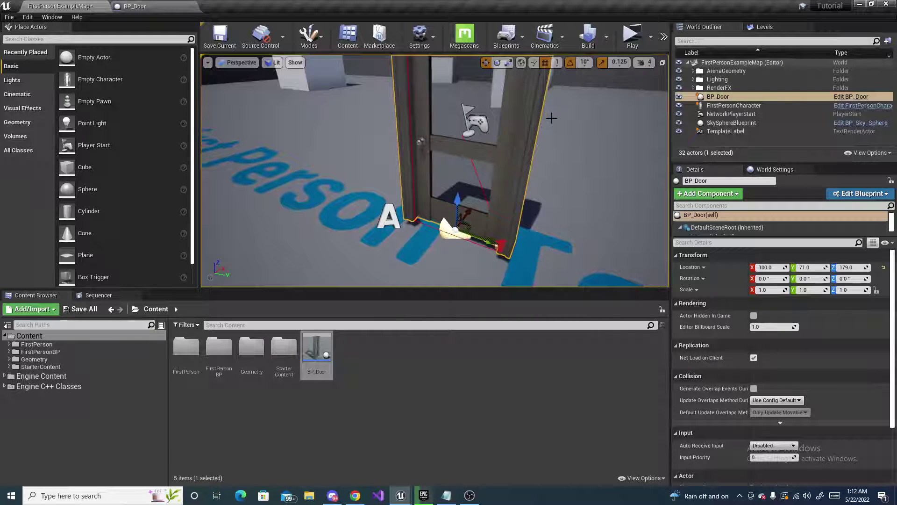
pyautogui.click(632, 37)
pyautogui.press('w')
pyautogui.press('s')
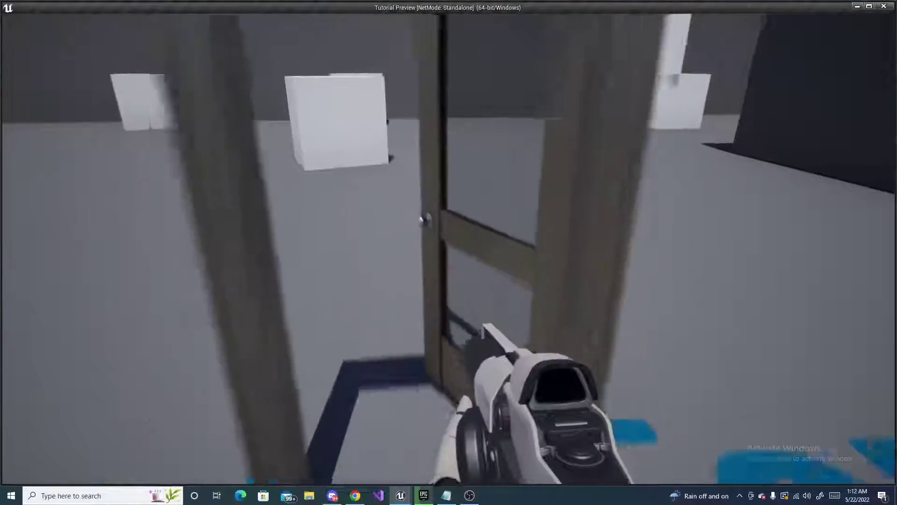
pyautogui.press('a')
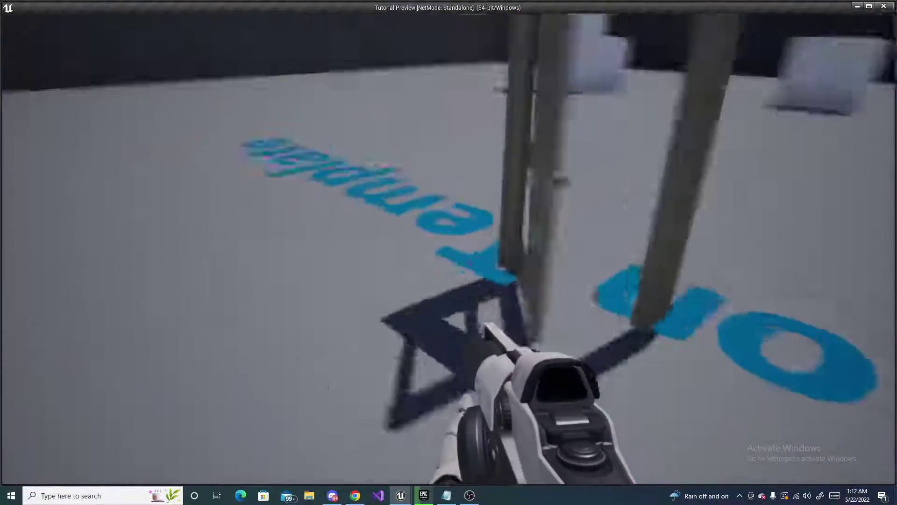
pyautogui.press('d')
pyautogui.press('w')
pyautogui.press('a')
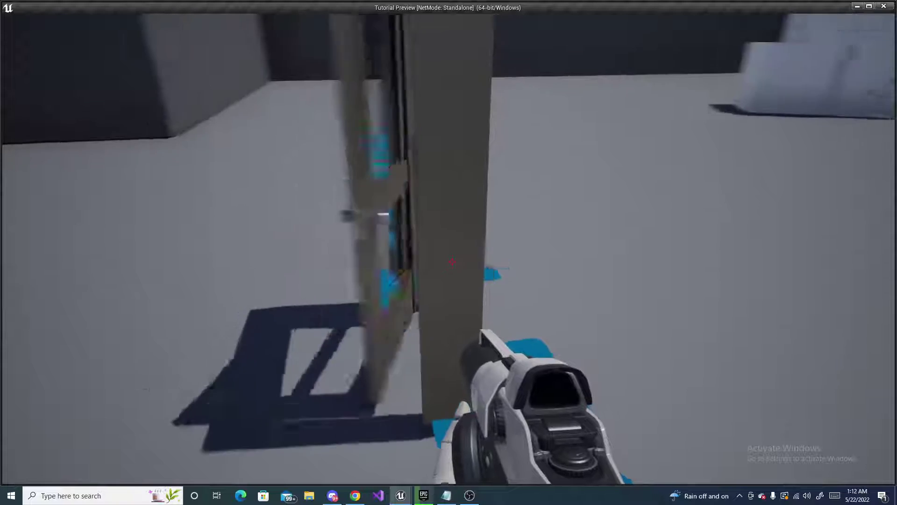
pyautogui.press('d')
pyautogui.press('a')
pyautogui.press('d')
pyautogui.press('a')
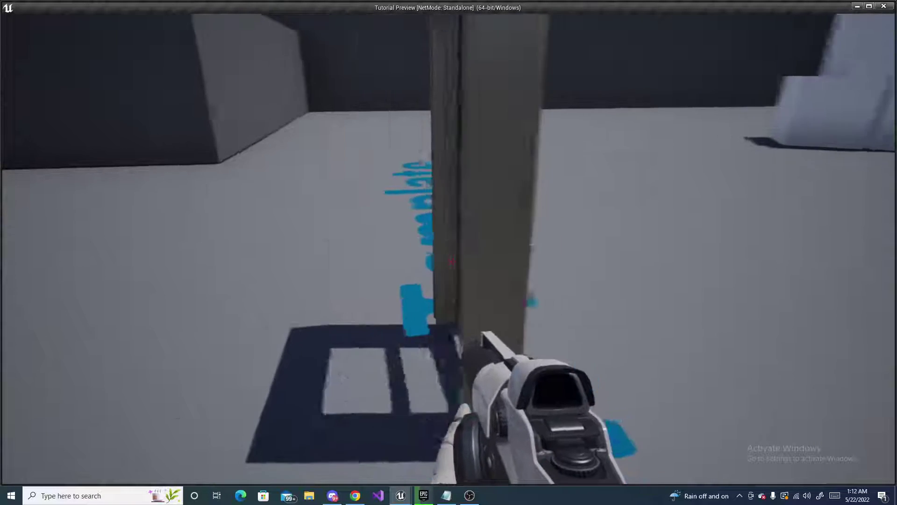
pyautogui.press('d')
pyautogui.press('w')
pyautogui.press('Escape')
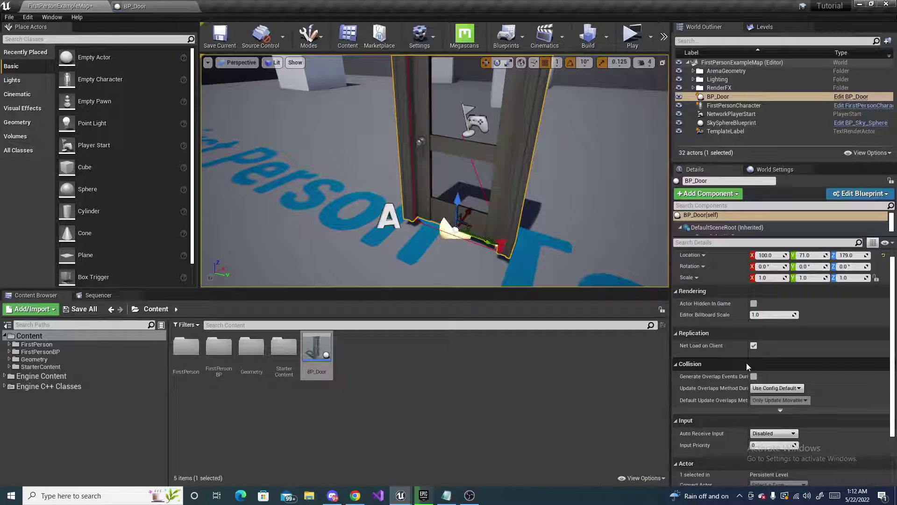
# Set the Door component's Angular Damping to 20 in BP_Door, and compile and save the blueprint.
pyautogui.doubleClick(316, 349)
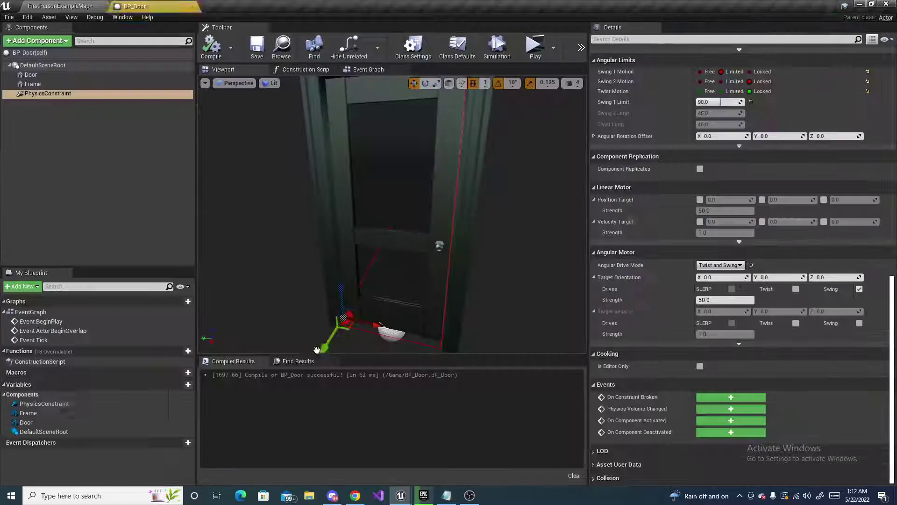
pyautogui.click(64, 78)
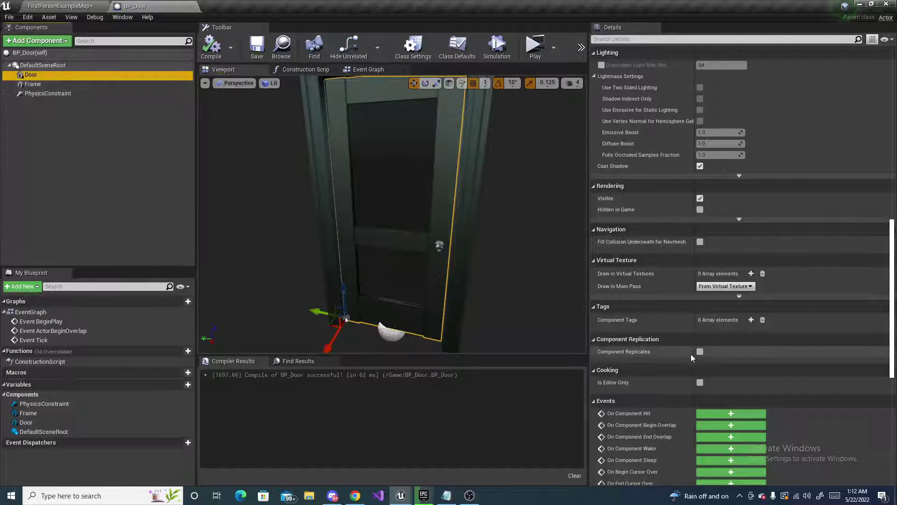
pyautogui.scroll(8, 692, 347)
pyautogui.scroll(6, 692, 346)
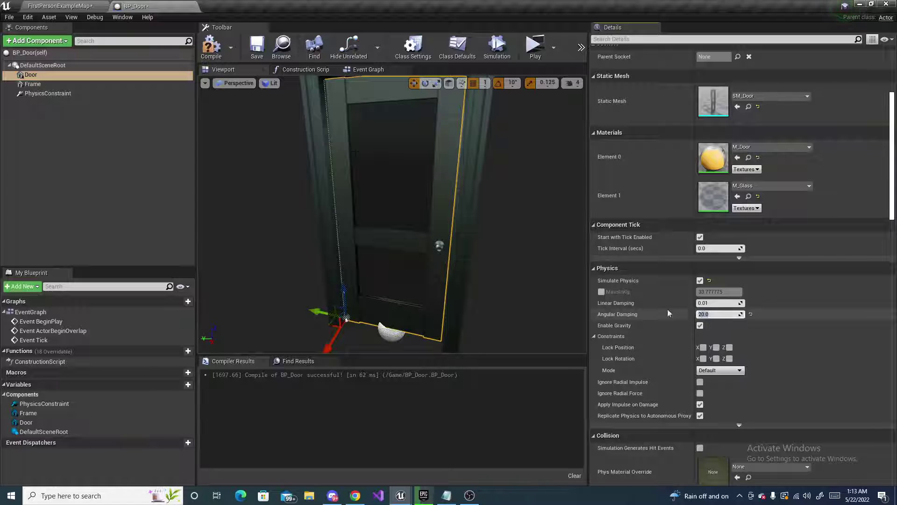
pyautogui.click(212, 45)
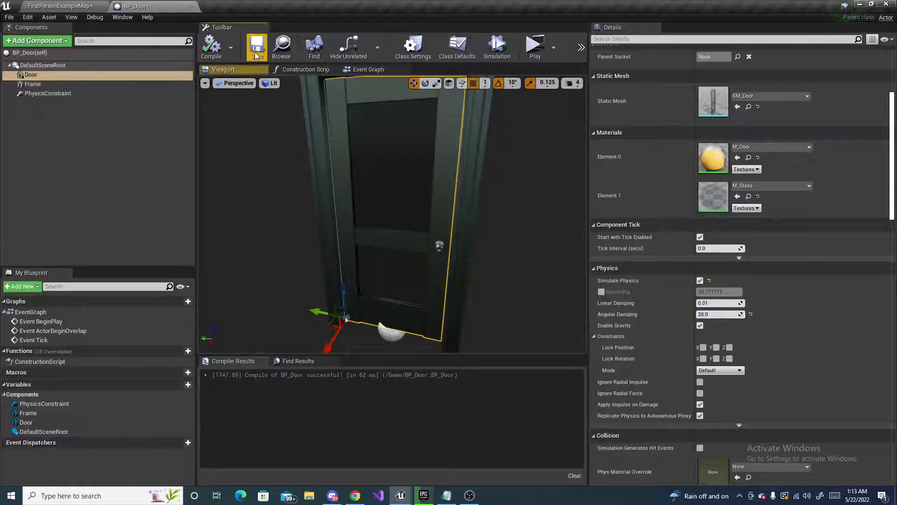
# Play-test the level again, walking through the door repeatedly in both directions to check its damped swing.
pyautogui.click(61, 6)
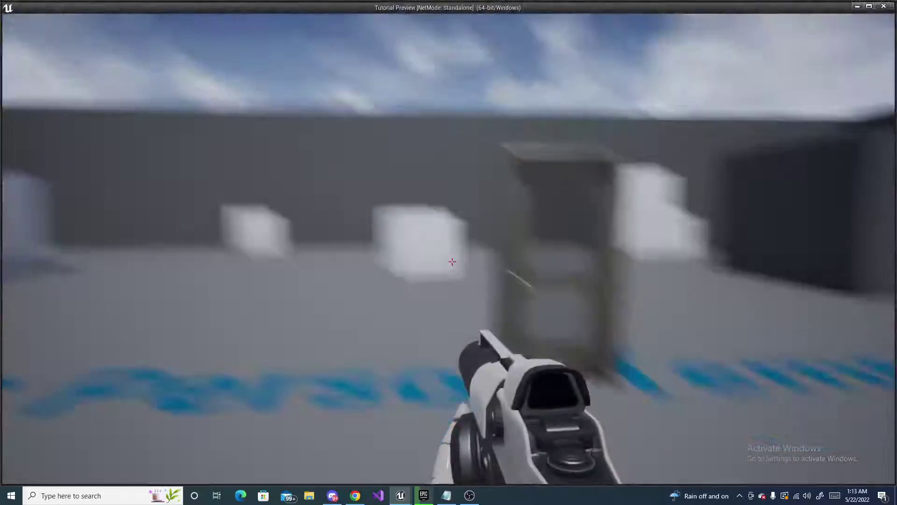
pyautogui.press('w')
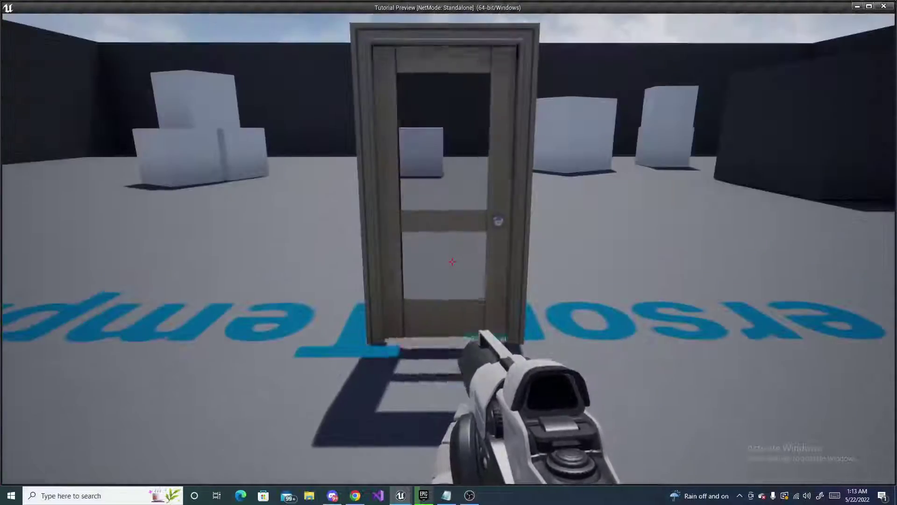
pyautogui.press('w')
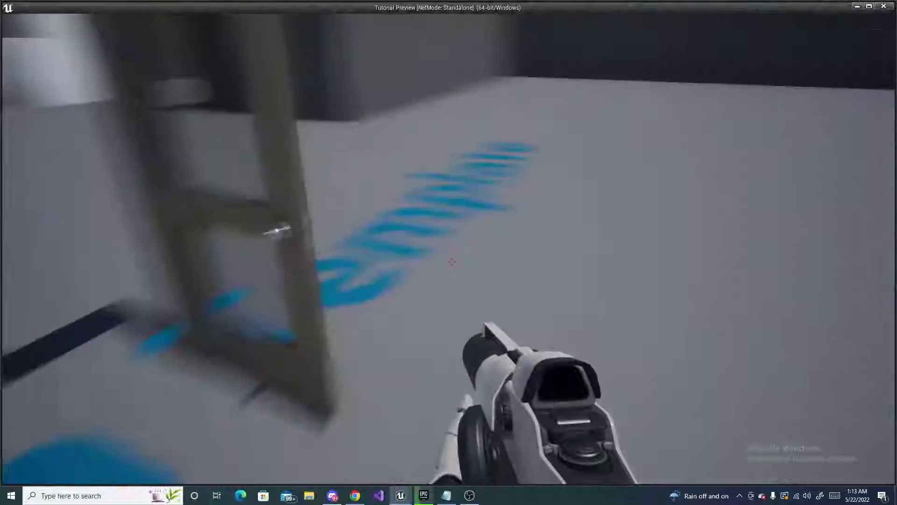
pyautogui.press('s')
pyautogui.press('w')
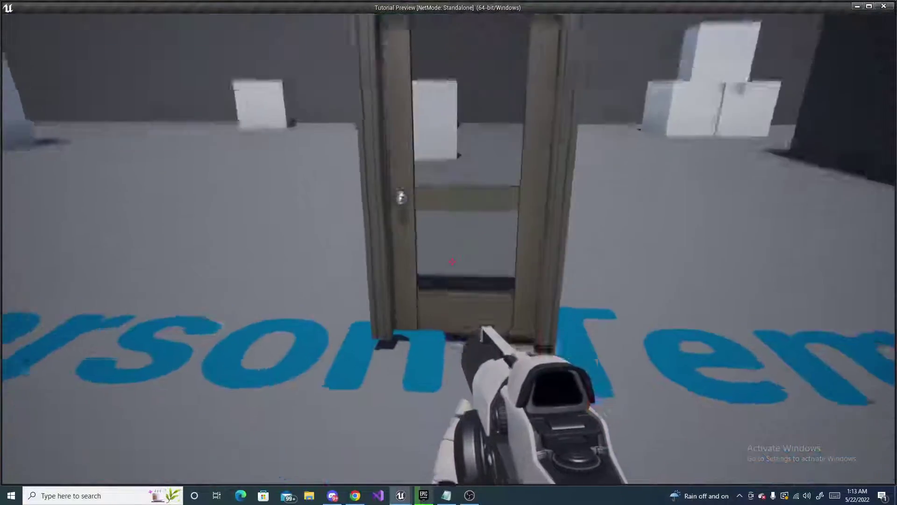
pyautogui.press('s')
pyautogui.press('s')
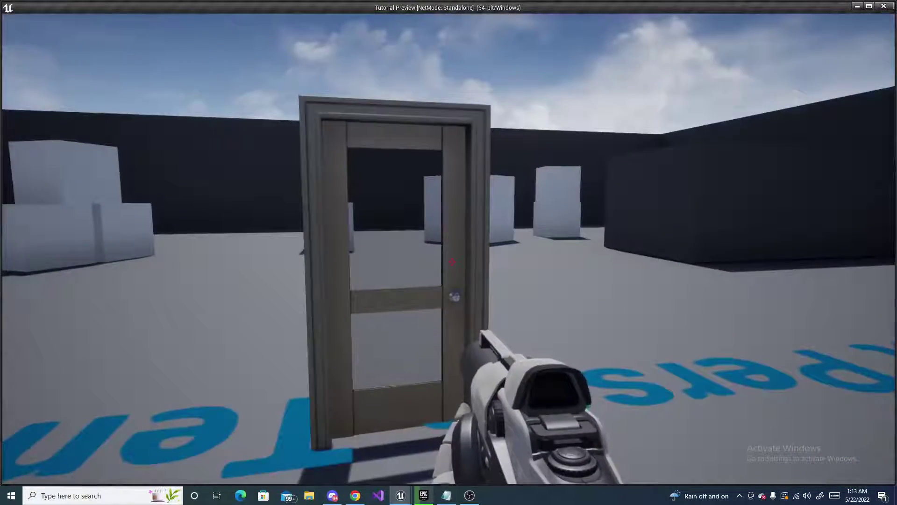
pyautogui.press('w')
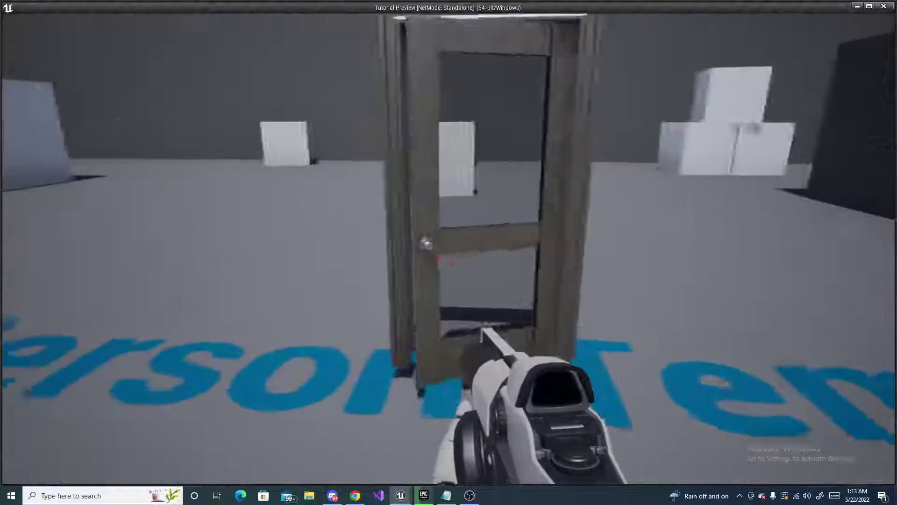
pyautogui.press('w')
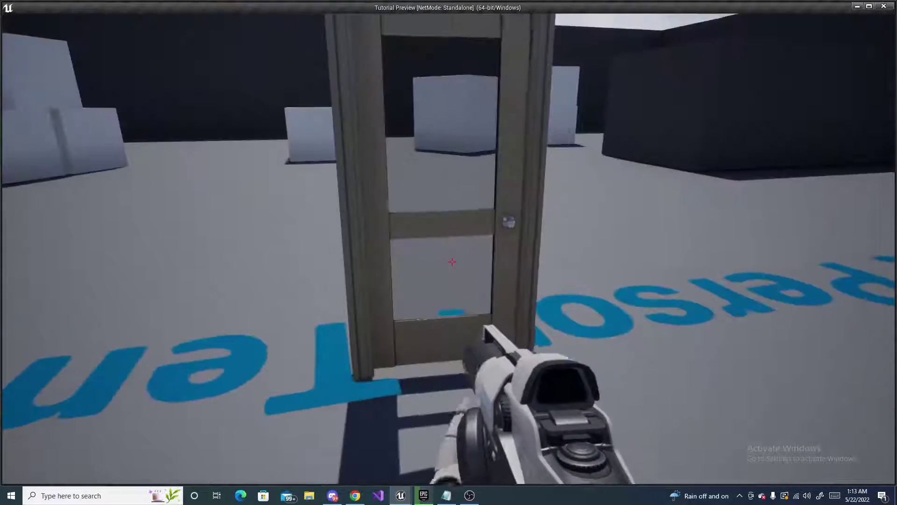
pyautogui.press('d')
pyautogui.press('w')
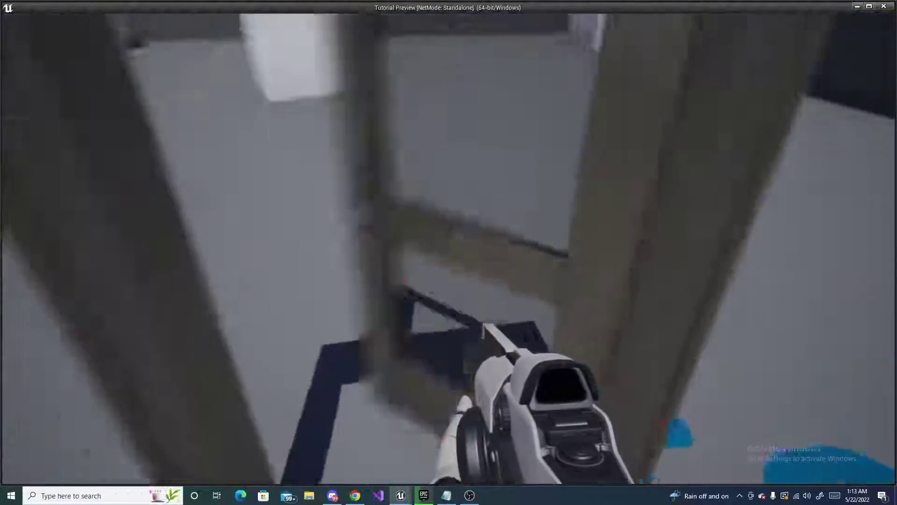
pyautogui.press('w')
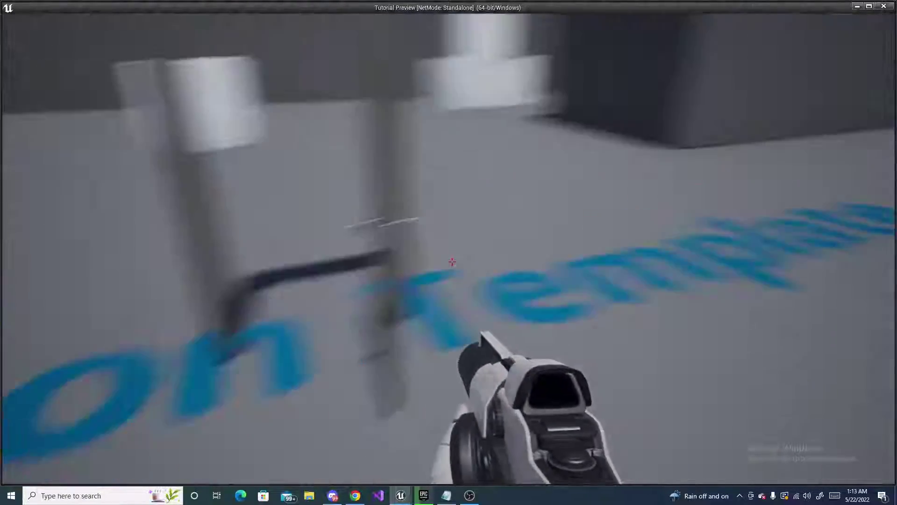
pyautogui.press('a')
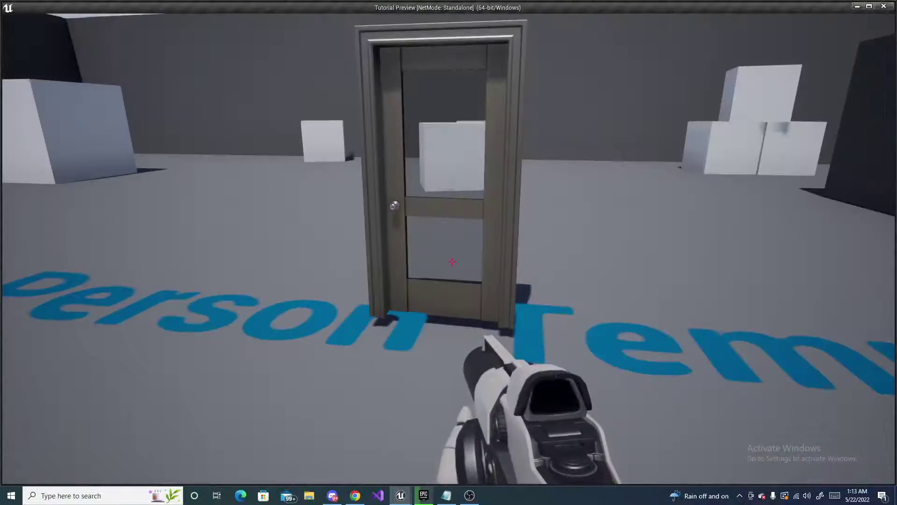
pyautogui.press('w')
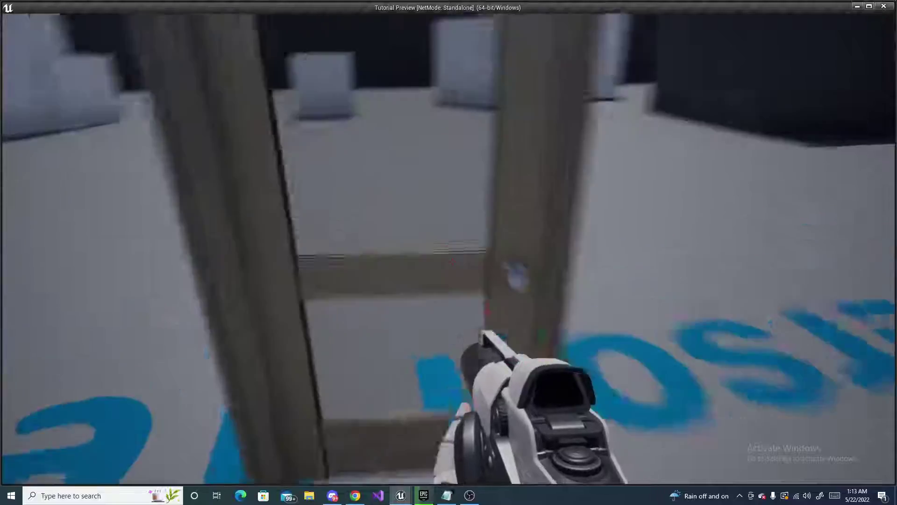
pyautogui.press('d')
pyautogui.press('w')
pyautogui.press('w')
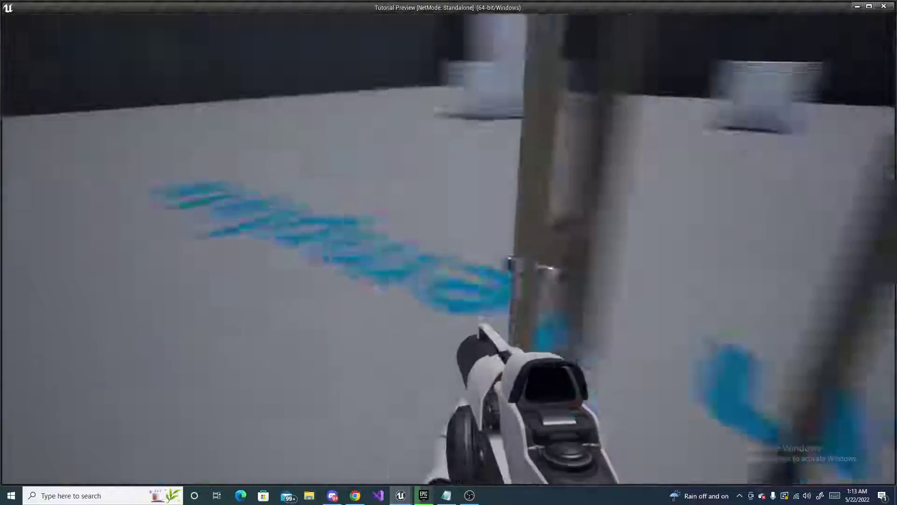